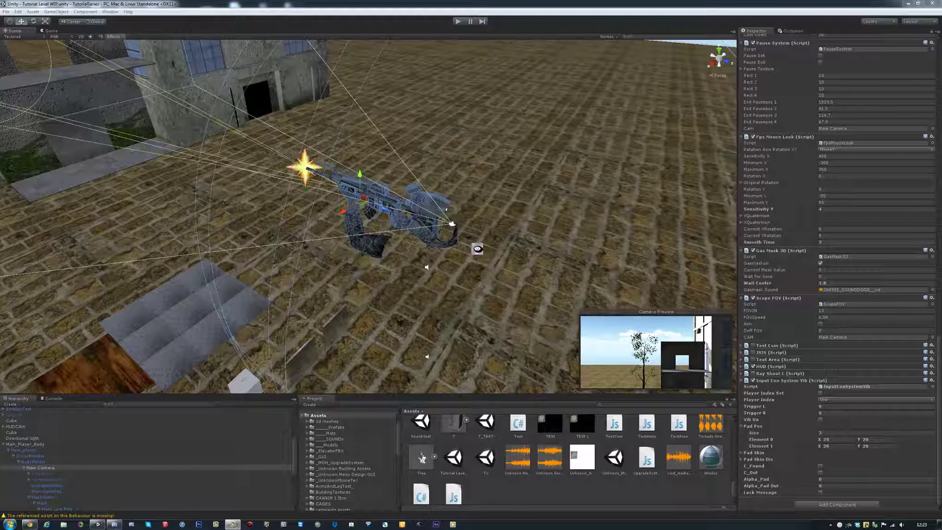
Step: Play-test the level, raising the gas mask and aiming down the rifle's sight, then stop
alt+drag(454, 250, 331, 212)
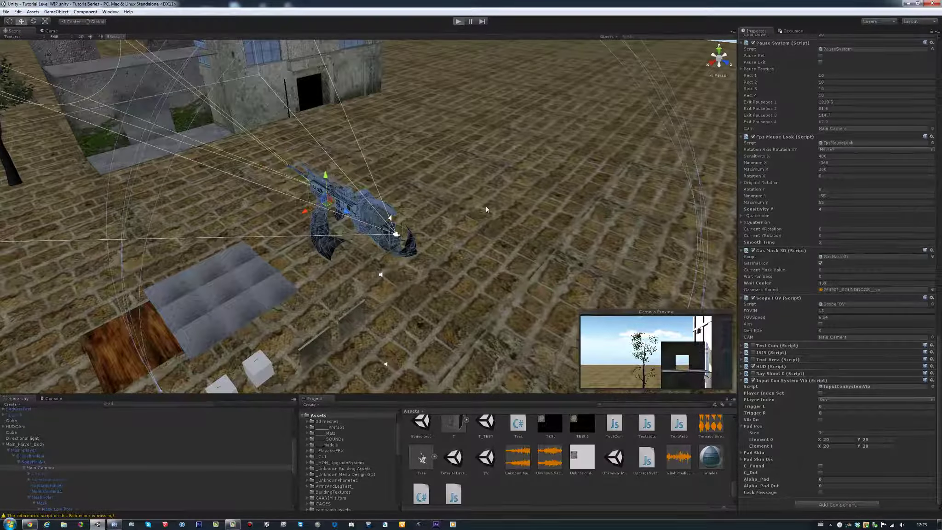
key(ctrl+p)
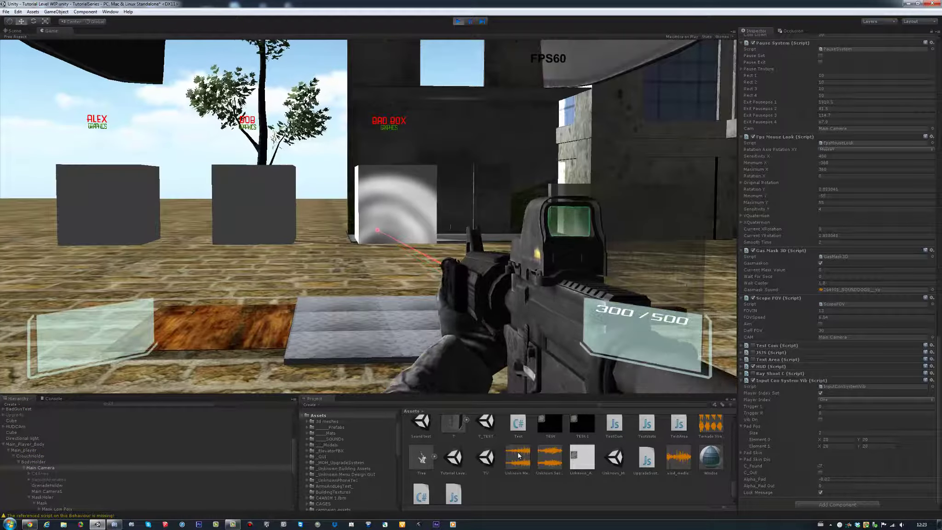
key(g)
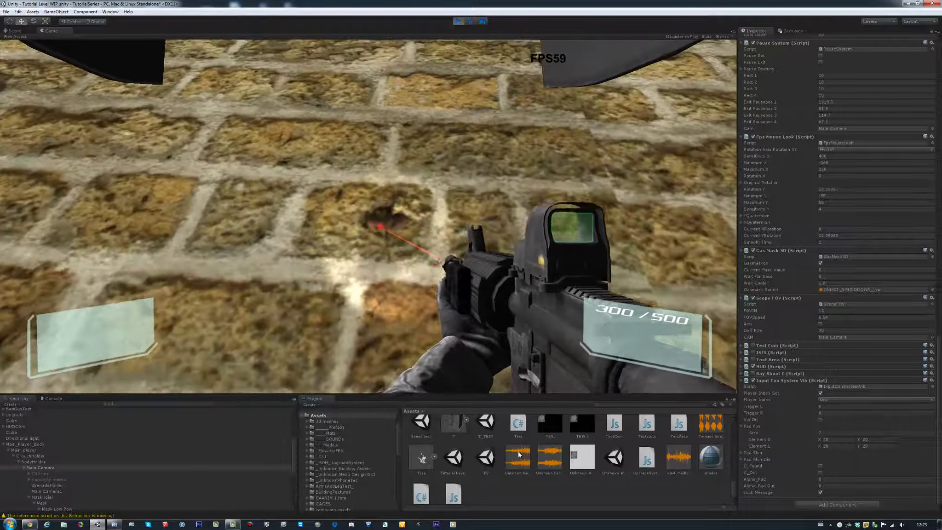
click(517, 455)
right_click(518, 455)
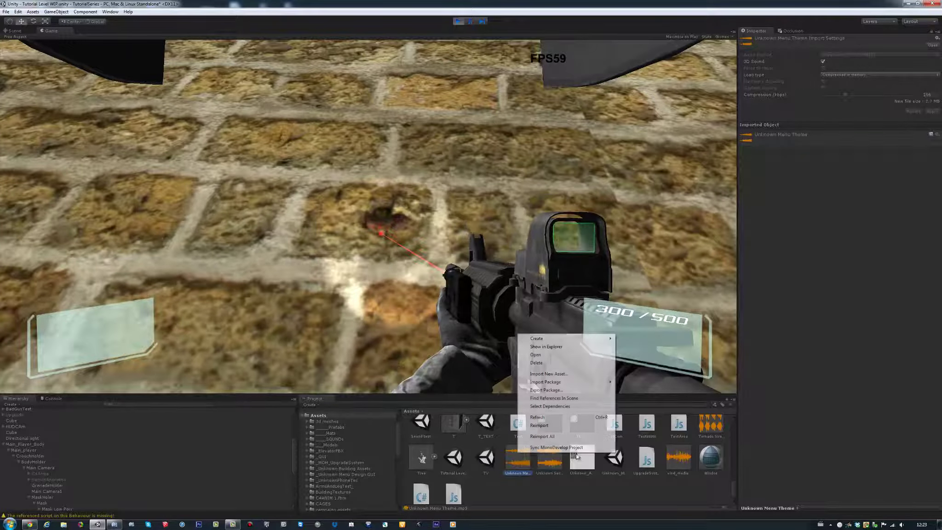
click(455, 174)
right_click(455, 173)
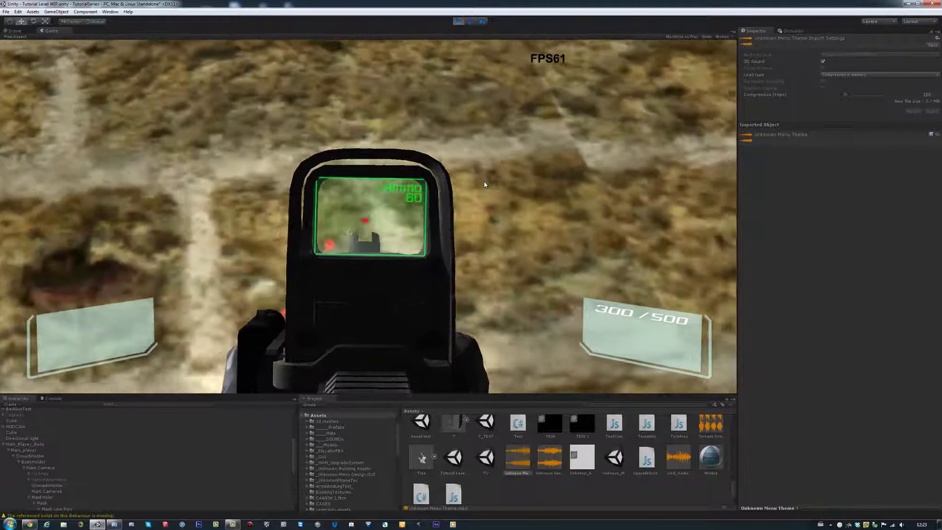
right_click(484, 181)
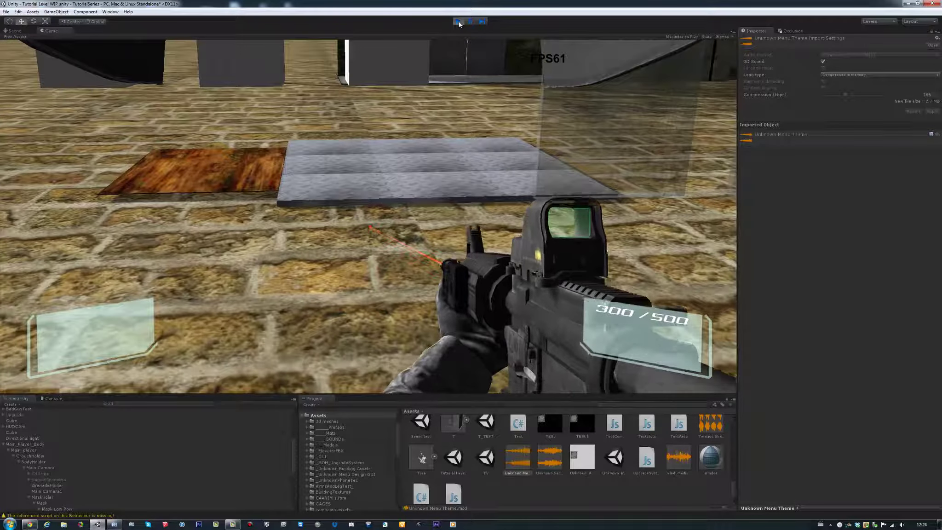
key(ctrl+p)
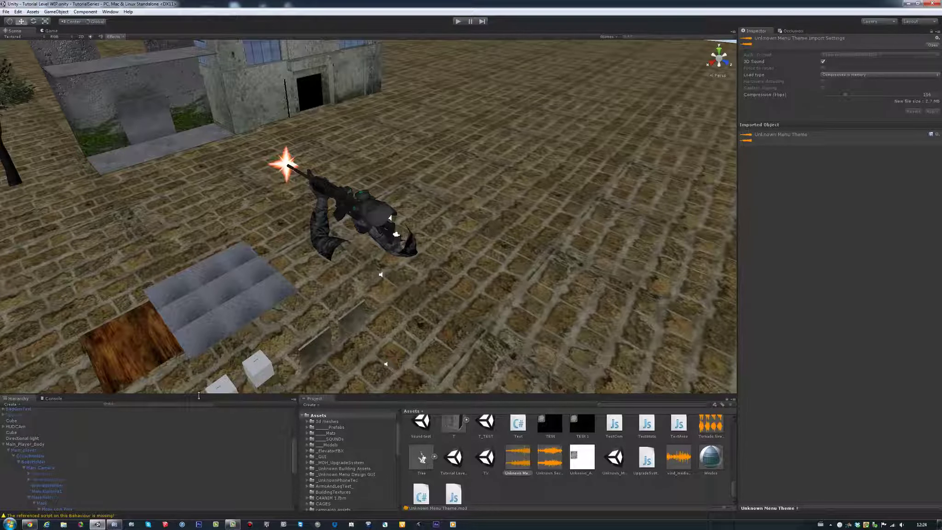
Step: Select Main_player, then LASERPOINTER's Cube, and ping its Laser Point script in _FPSScripts
click(318, 191)
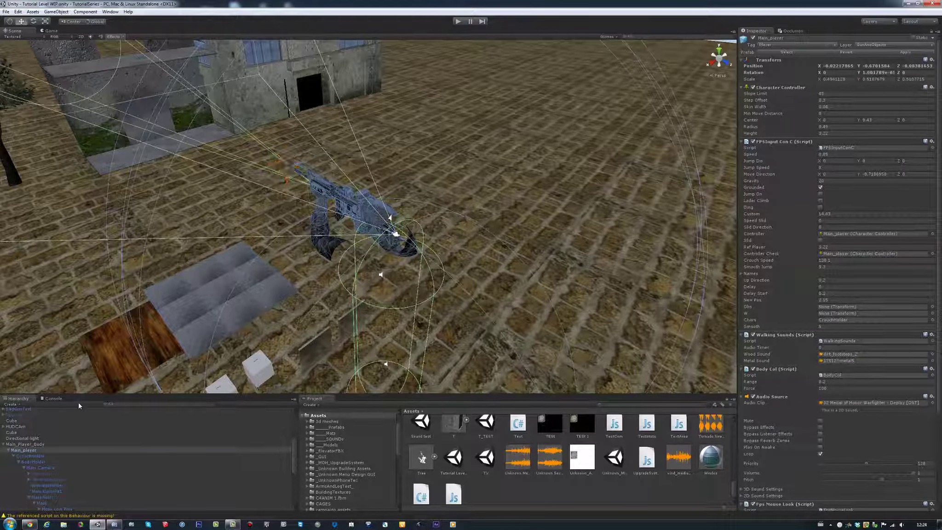
scroll(253, 154, up, 5)
scroll(225, 174, down, 5)
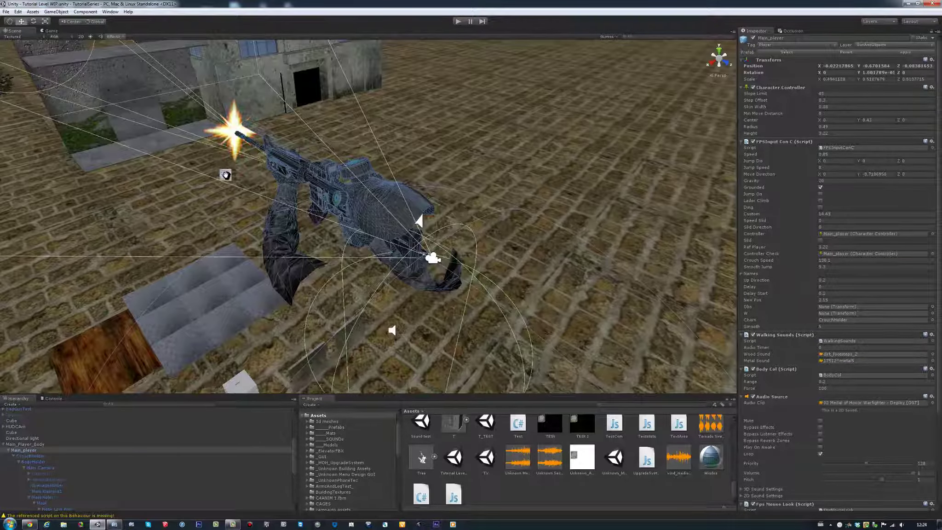
scroll(355, 234, up, 4)
scroll(355, 235, down, 3)
click(314, 243)
scroll(314, 244, down, 2)
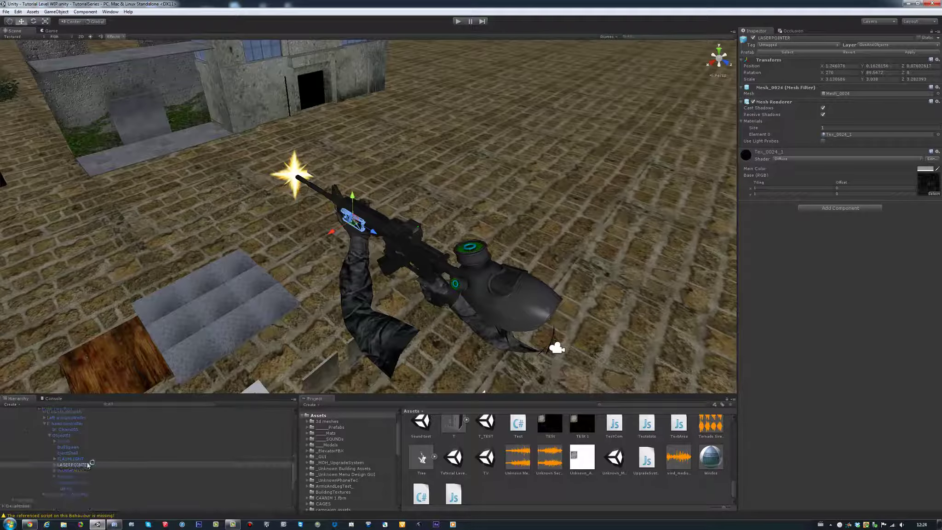
click(56, 471)
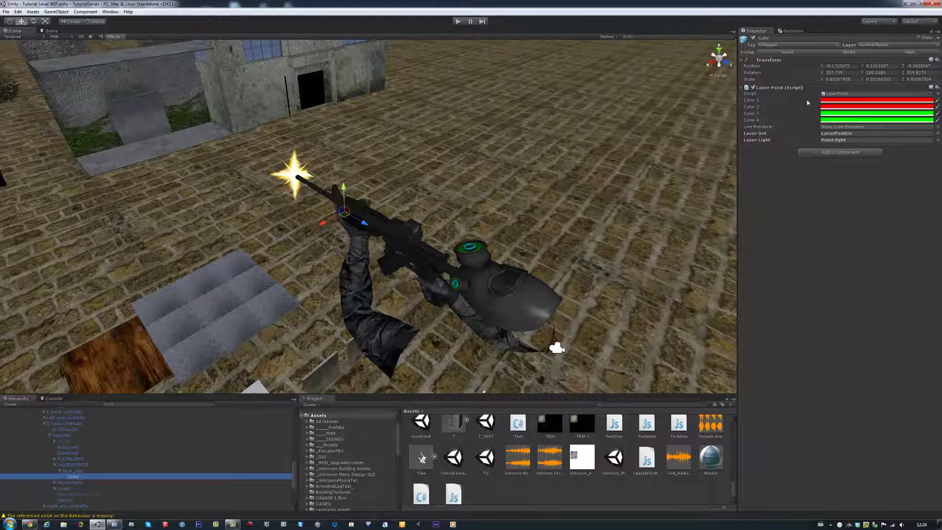
click(842, 95)
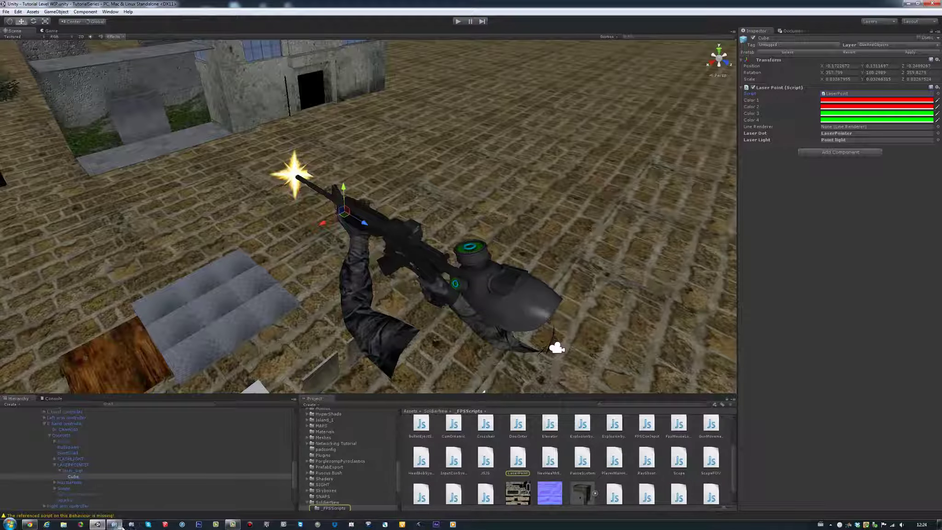
Step: Bring LaserPoint.js to the front in MonoDevelop and enlarge the code text
mouse_move(115, 524)
click(112, 506)
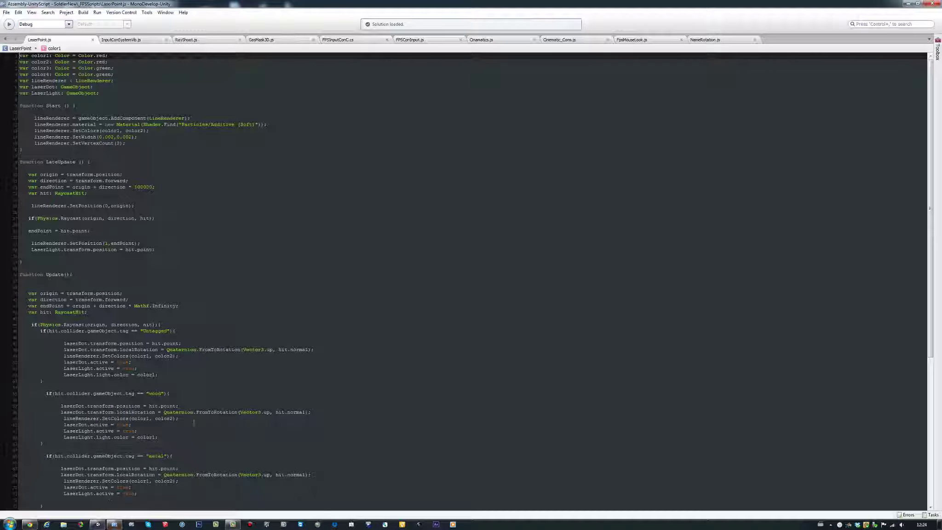
click(64, 344)
key(shift+Up)
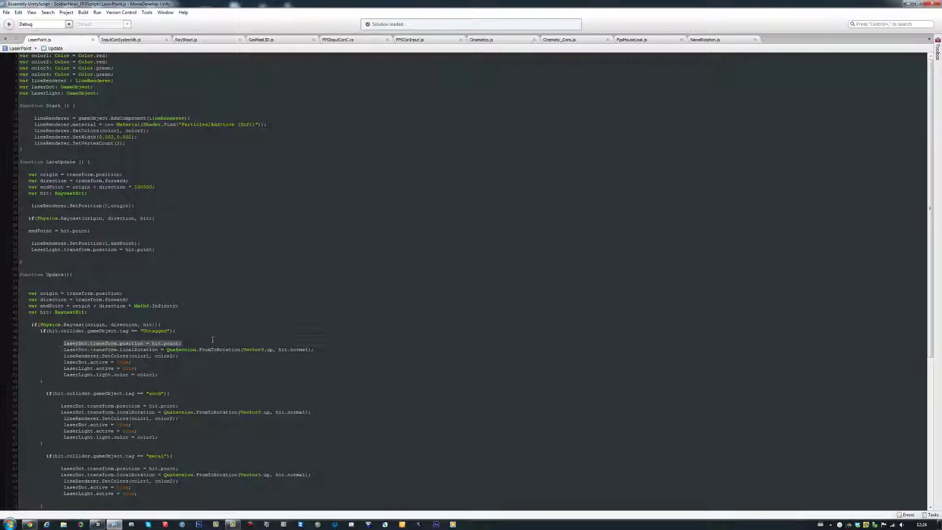
ctrl+scroll(299, 290, up, 2)
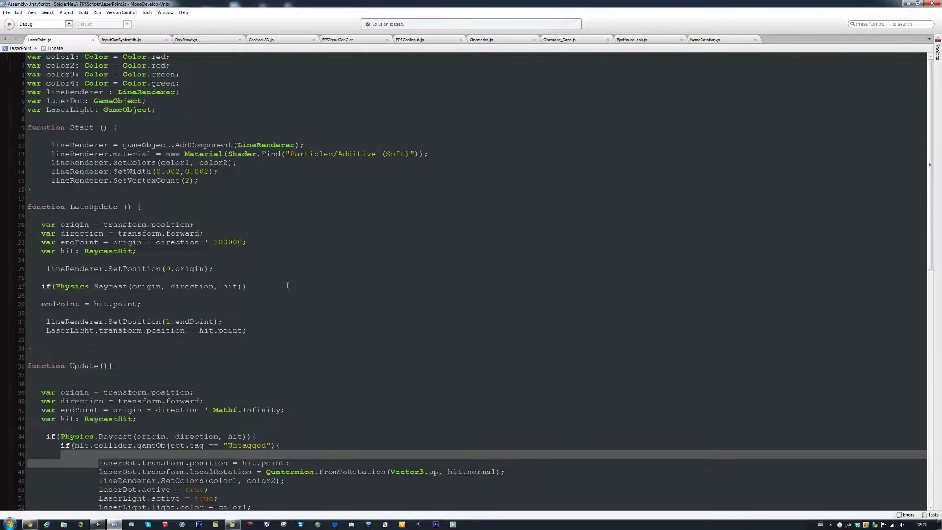
ctrl+scroll(153, 249, up, 2)
scroll(148, 243, down, 2)
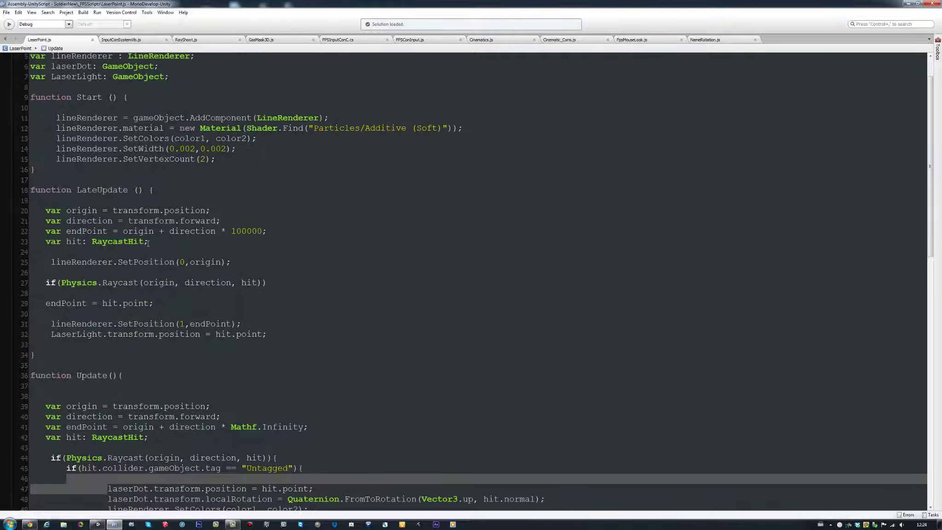
scroll(148, 243, down, 5)
Step: Prefix the five laserDot.transform.position = hit.point lines in Update's tag blocks with //
click(108, 361)
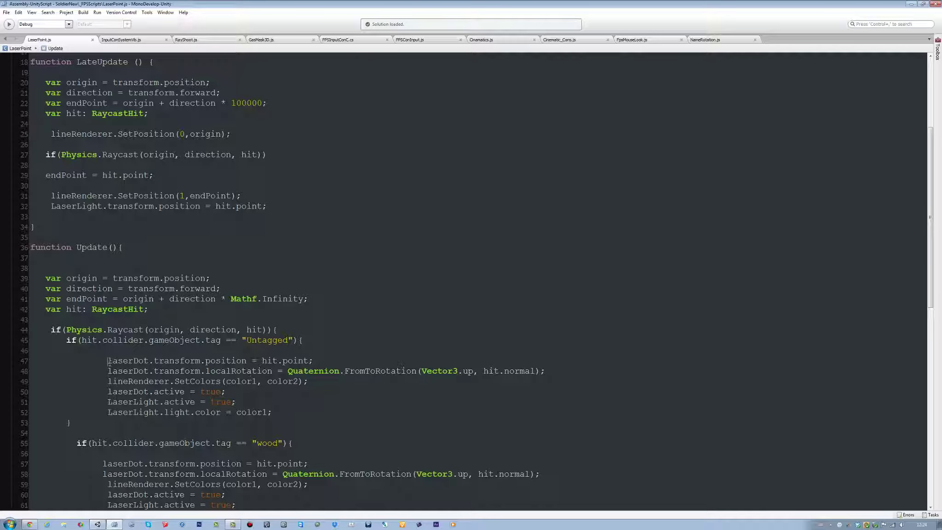
text(//)
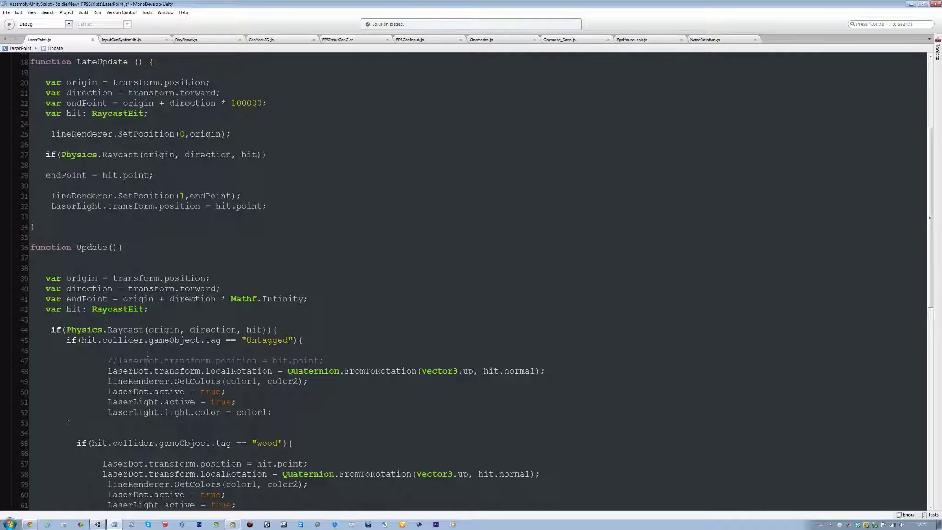
scroll(146, 362, down, 3)
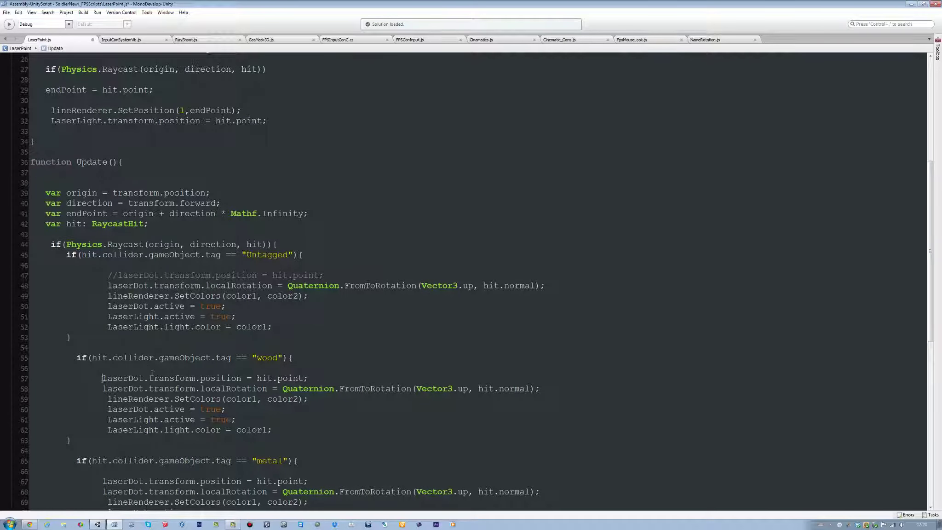
text(//)
scroll(138, 381, down, 3)
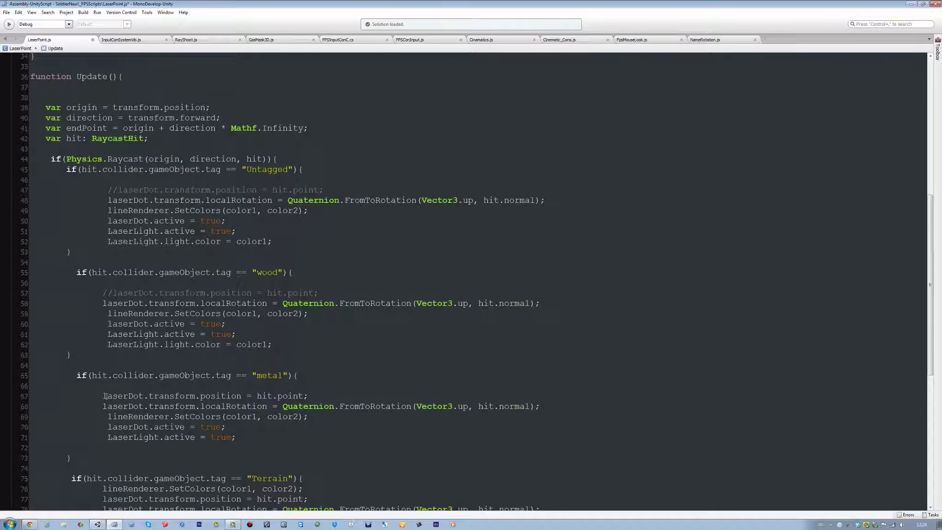
text(//)
scroll(112, 423, down, 5)
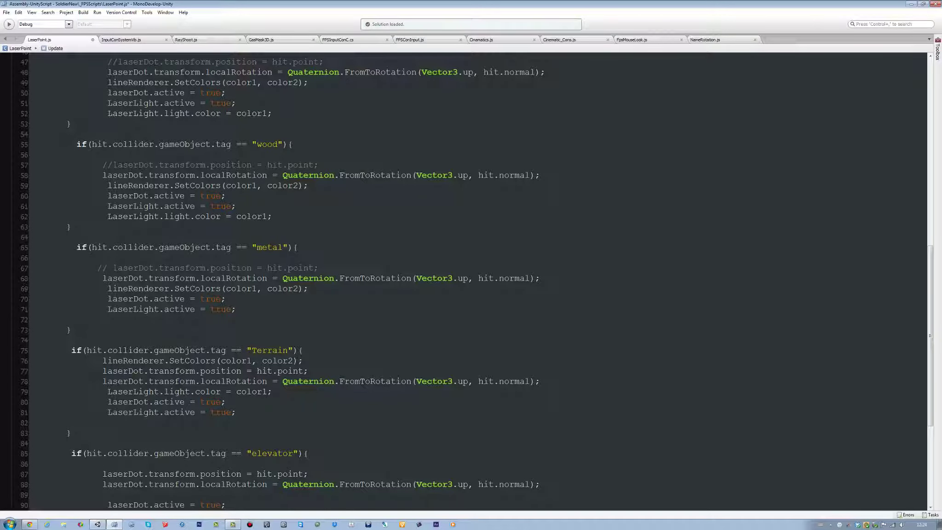
text(//)
scroll(123, 381, down, 4)
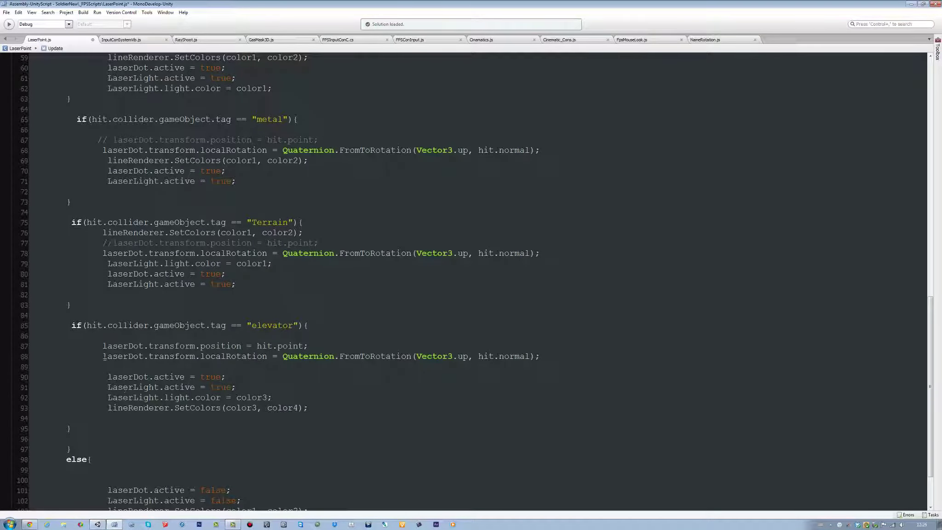
text(//)
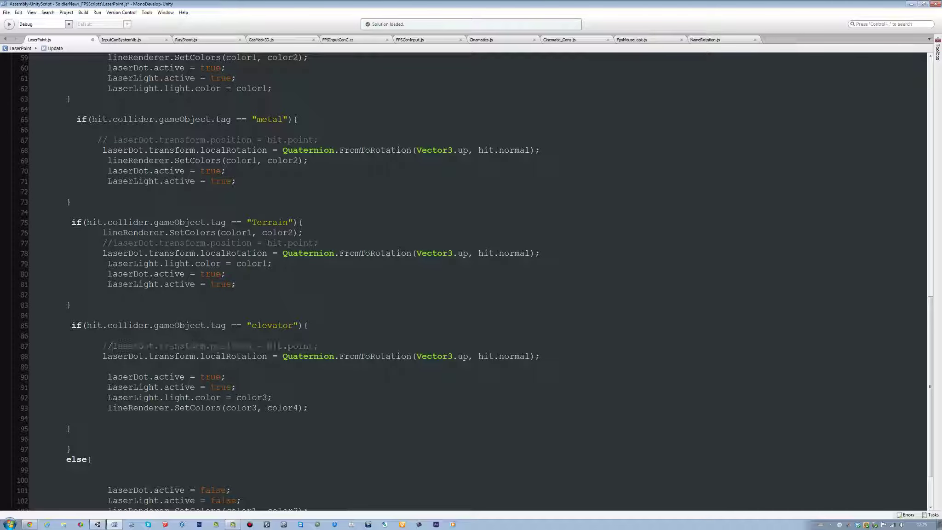
scroll(246, 360, up, 8)
Step: Start a new line 30 in LateUpdate and autocomplete laserDot.transform
scroll(246, 360, up, 5)
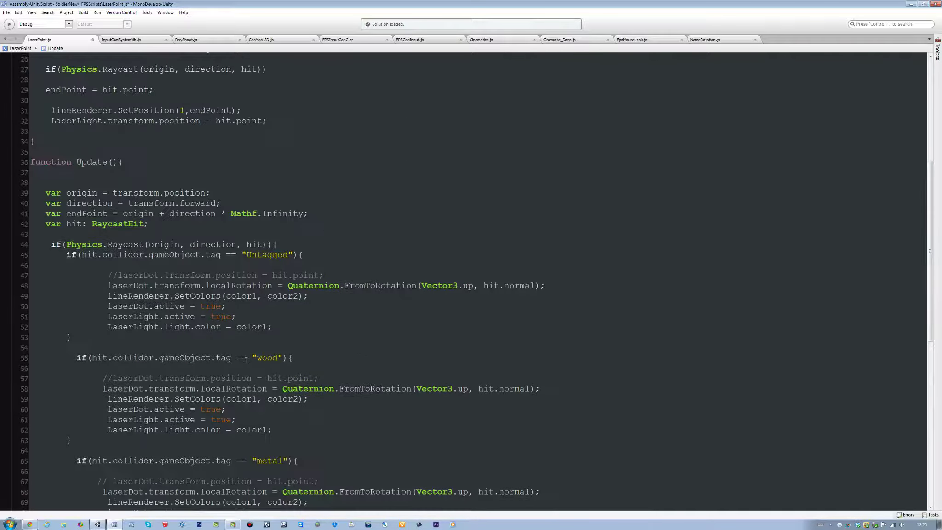
scroll(200, 292, up, 1)
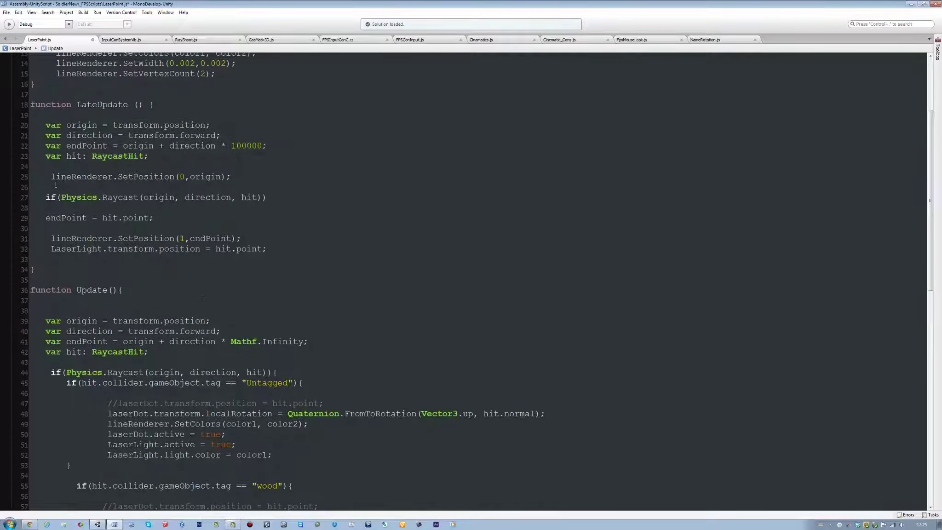
scroll(74, 161, up, 1)
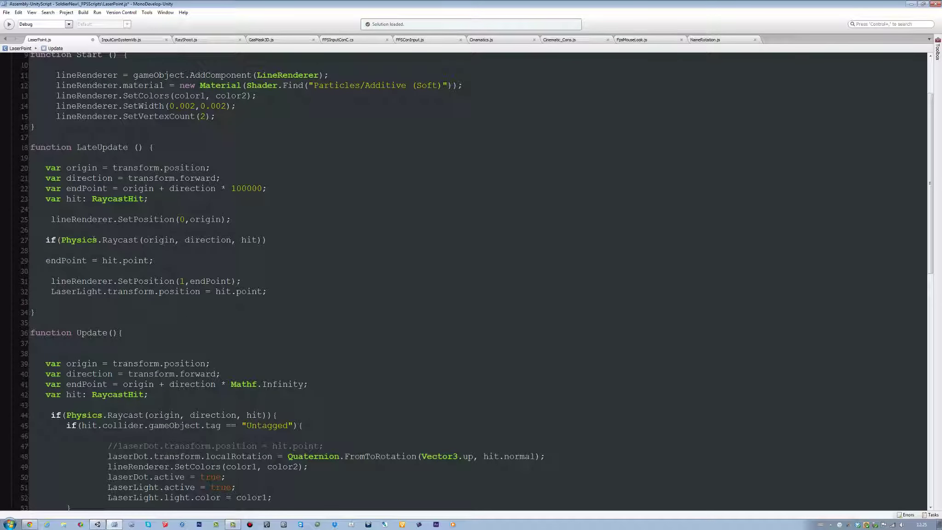
click(58, 272)
text(Laser)
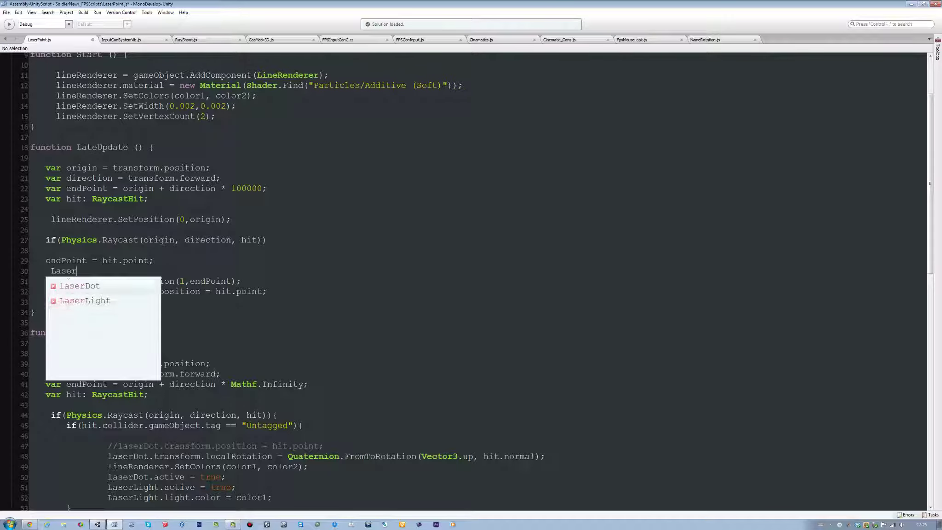
key(Return)
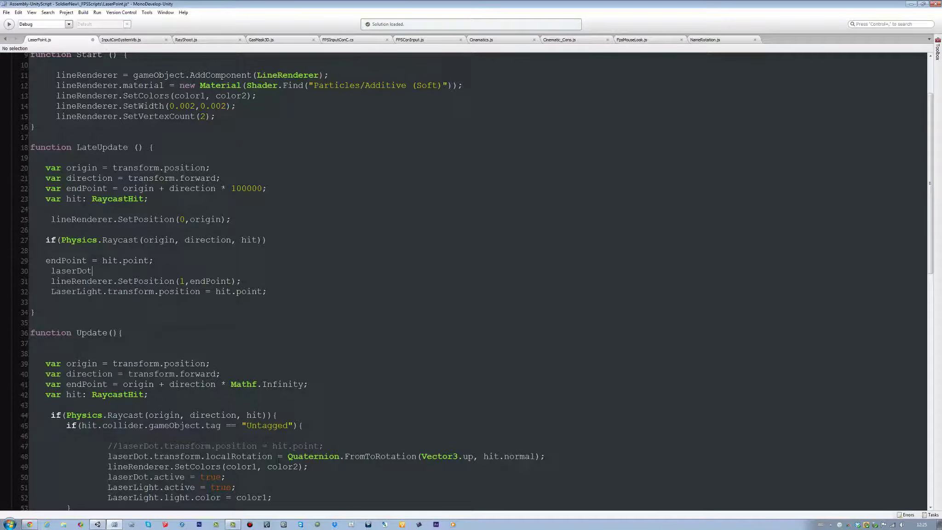
text(.tr)
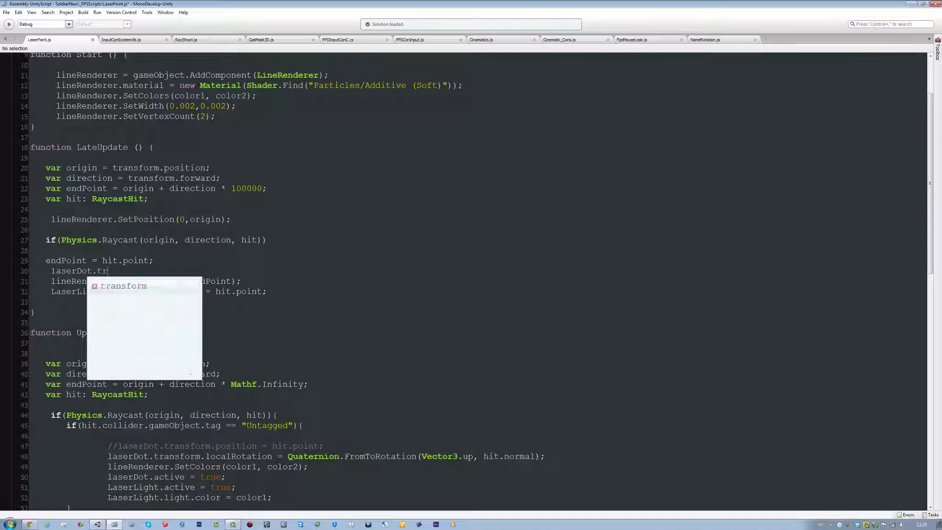
text(ansform.)
Step: Complete the line as laserDot.transform.position = hit.point; and save LaserPoint.js
key(BackSpace)
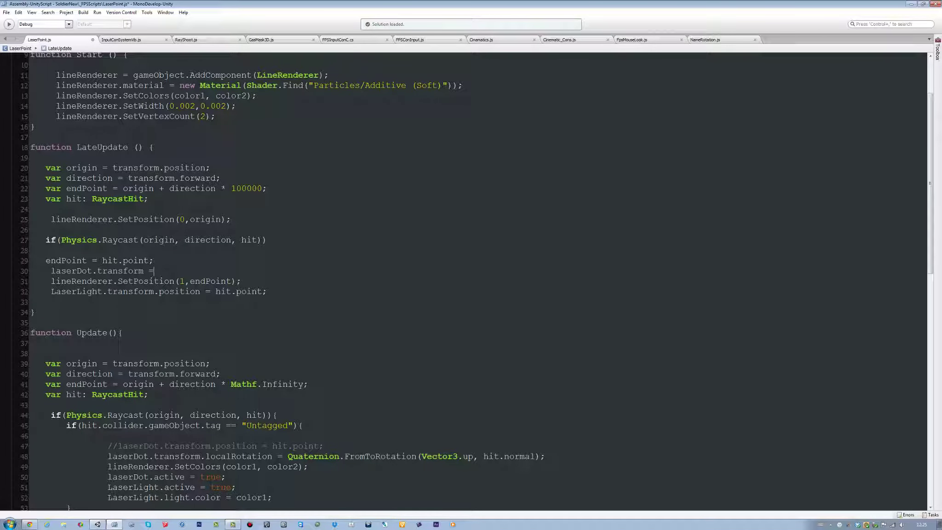
text(= hit.)
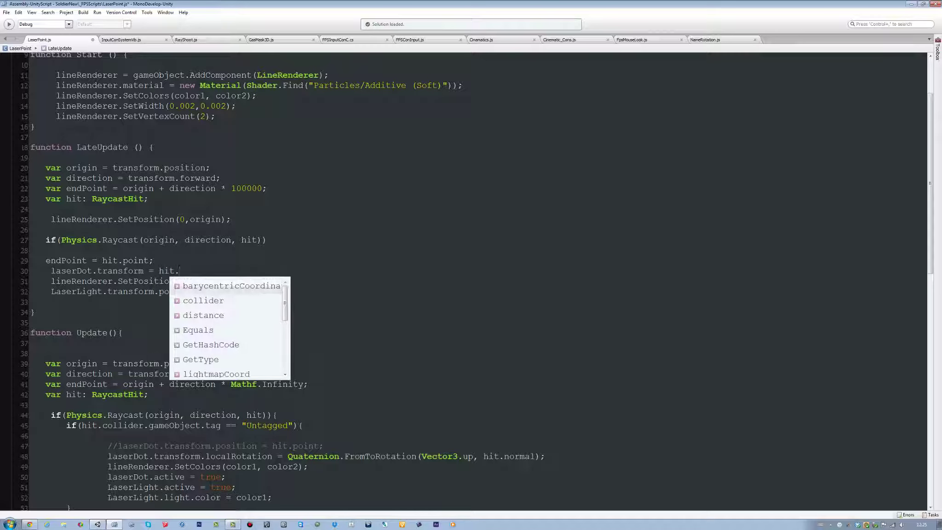
key(Escape)
text(point;)
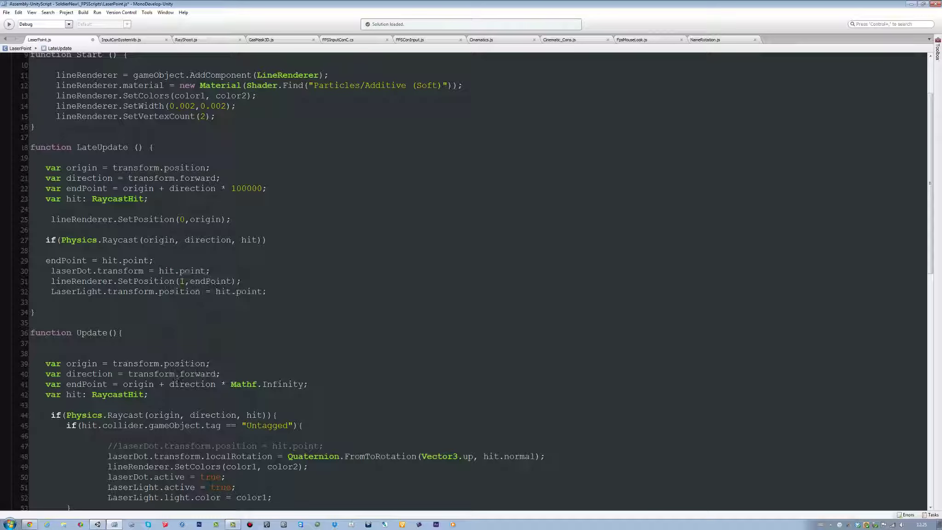
key(ctrl+s)
text(.po)
key(Return)
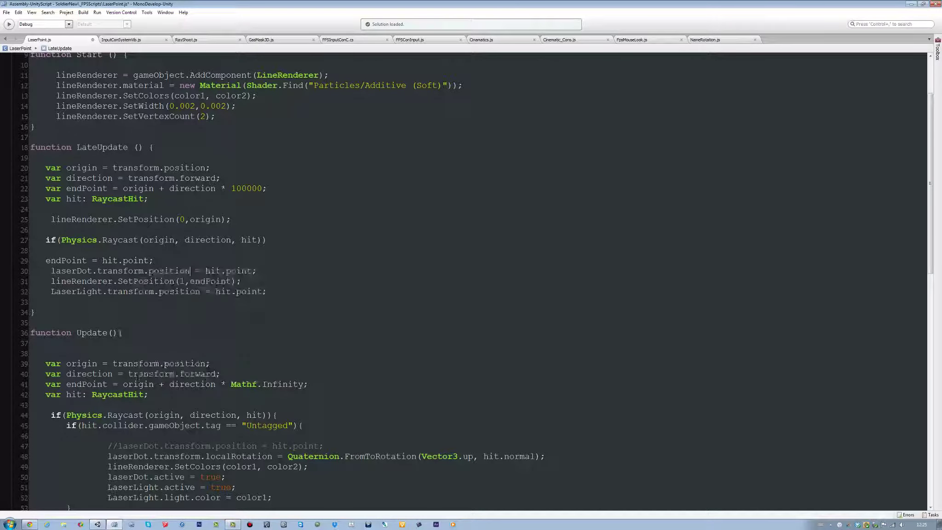
Step: Return to Unity and run Play mode to see the red laser hit the brick wall
click(97, 524)
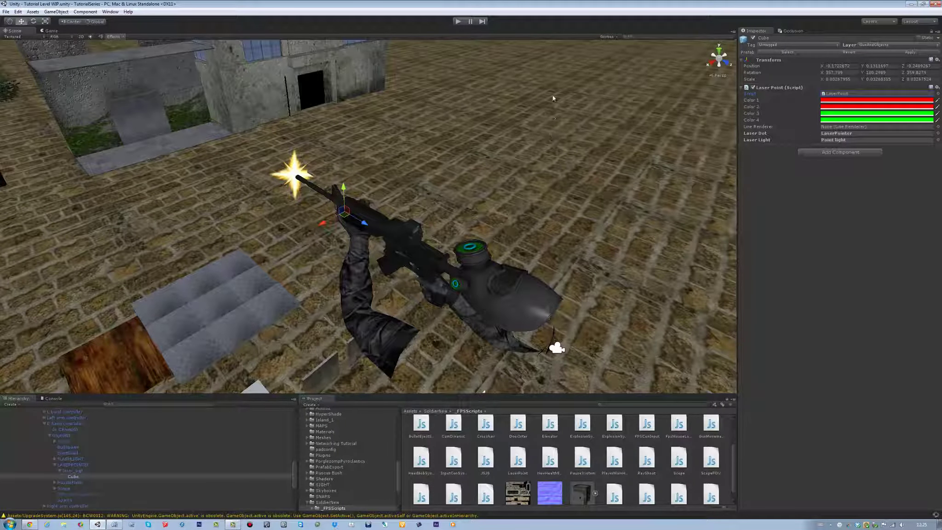
click(458, 21)
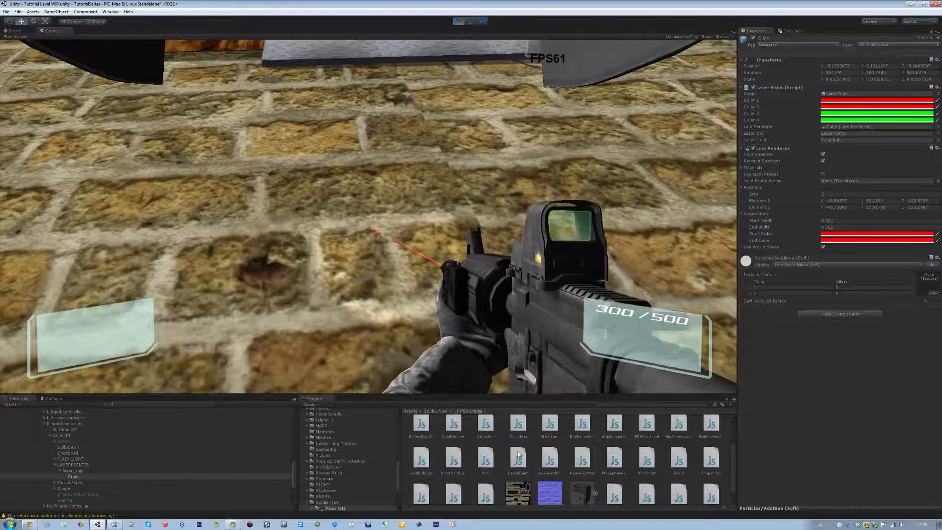
key(super)
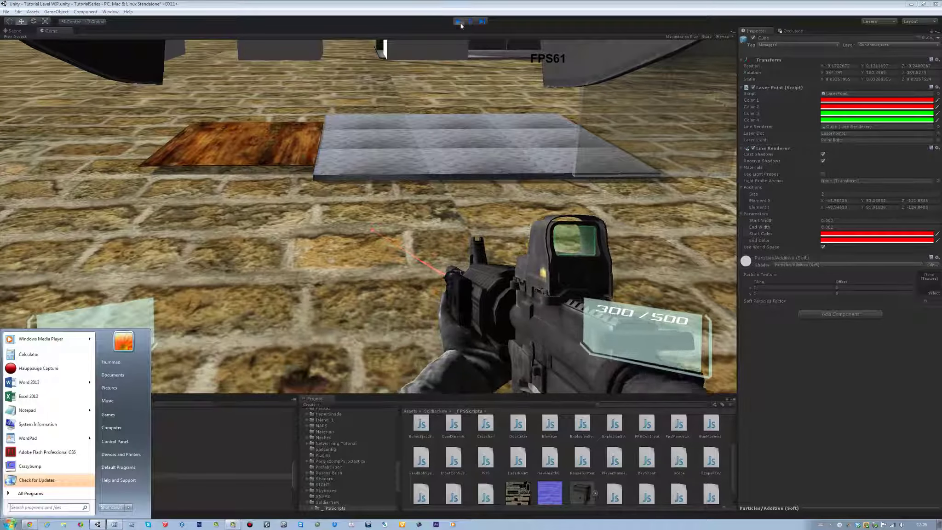
Step: Stop Play mode and open the HorrorLevel scene from the Assets folder
click(459, 22)
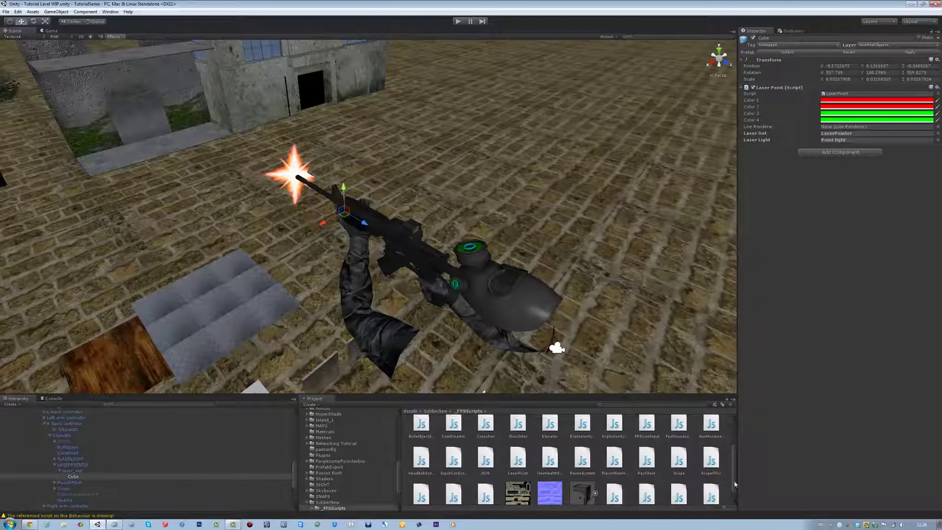
scroll(734, 483, down, 1)
scroll(478, 467, up, 4)
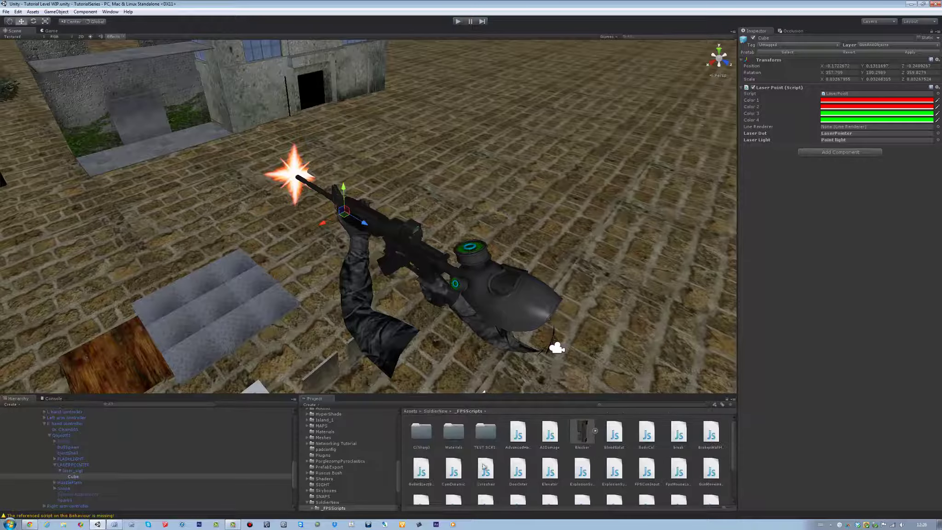
scroll(342, 432, up, 10)
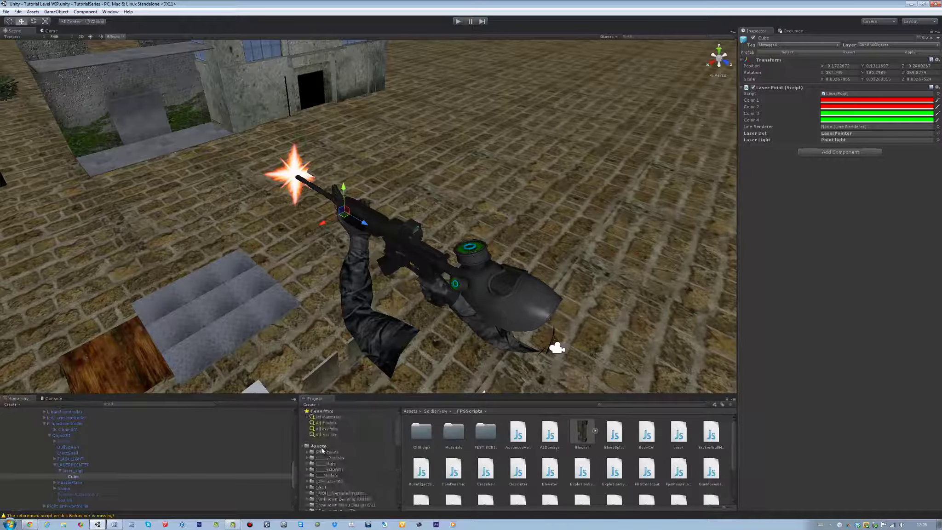
click(321, 448)
scroll(560, 479, down, 10)
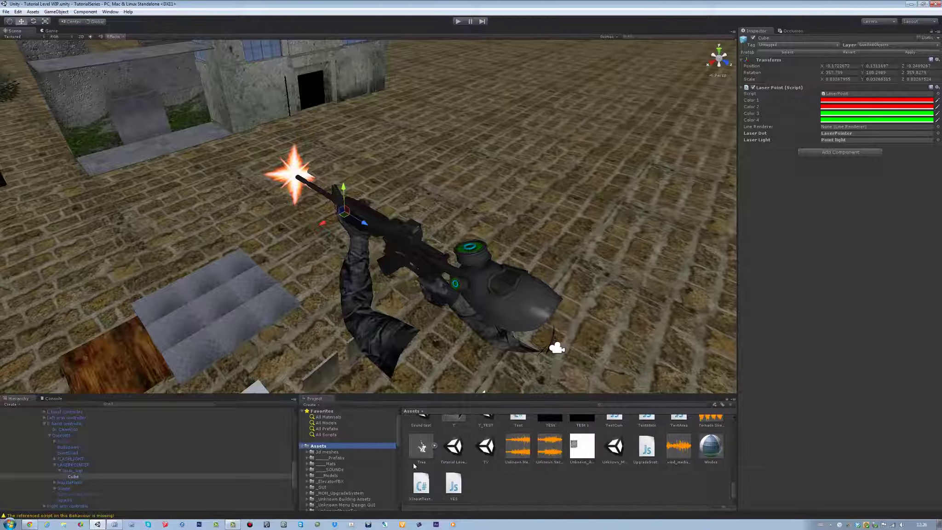
scroll(414, 466, up, 8)
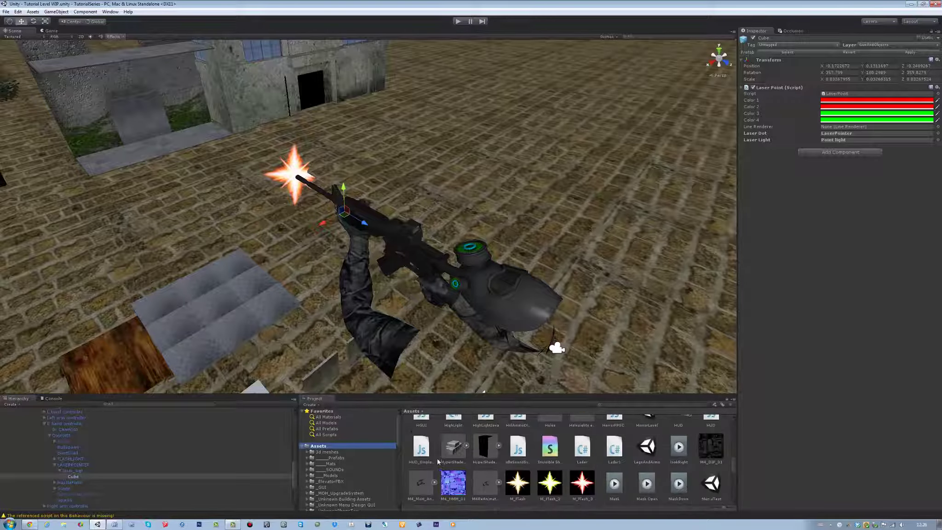
scroll(435, 463, down, 1)
scroll(431, 464, up, 3)
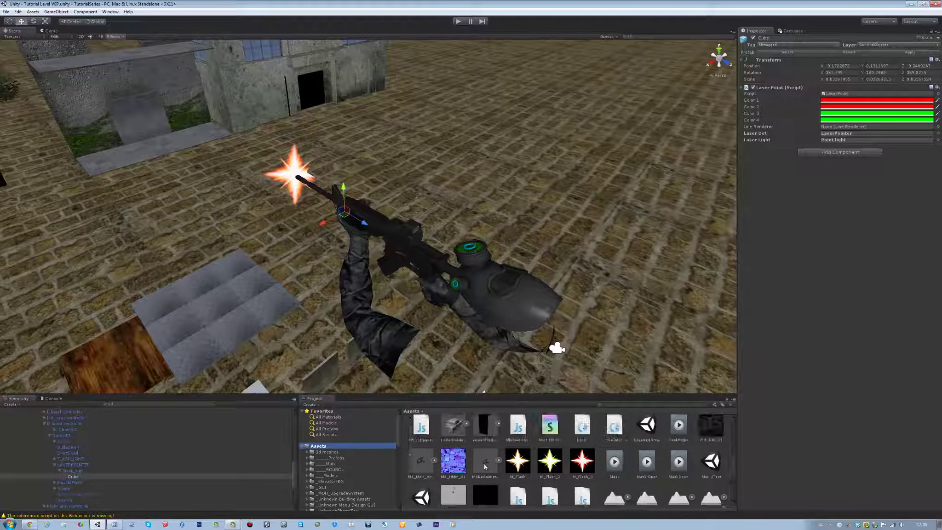
scroll(658, 471, down, 1)
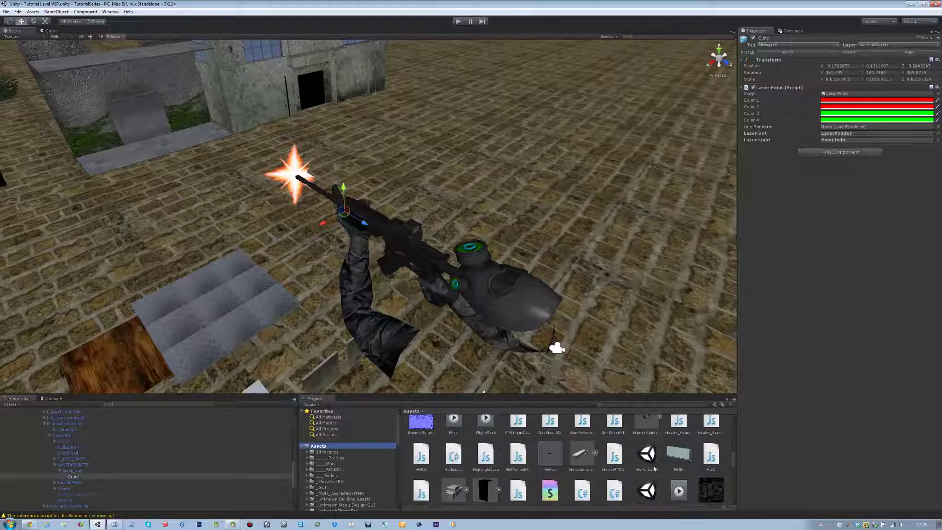
click(655, 466)
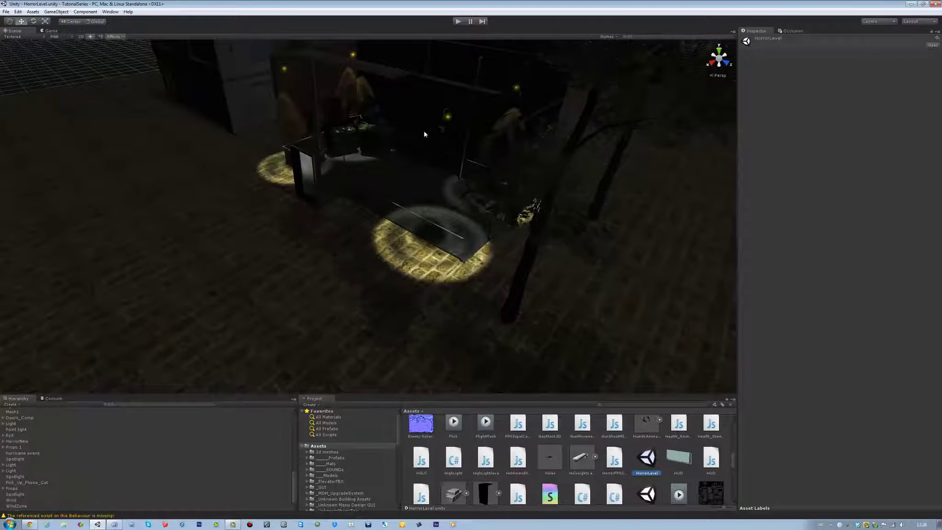
Step: Orbit to the trash cans, selecting tree_high_b and PlayerMainCam, then return to MonoDevelop
alt+drag(427, 134, 591, 345)
click(436, 384)
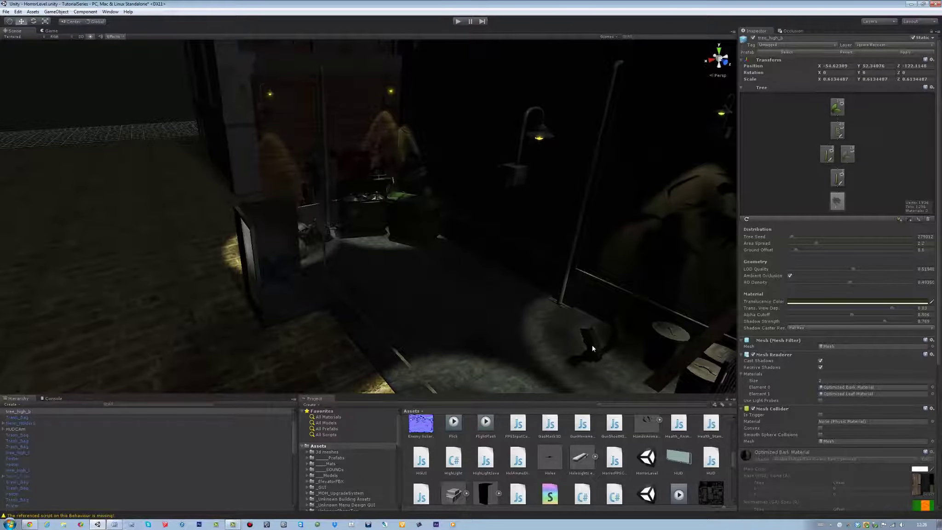
alt+drag(591, 343, 404, 281)
alt+drag(497, 311, 522, 301)
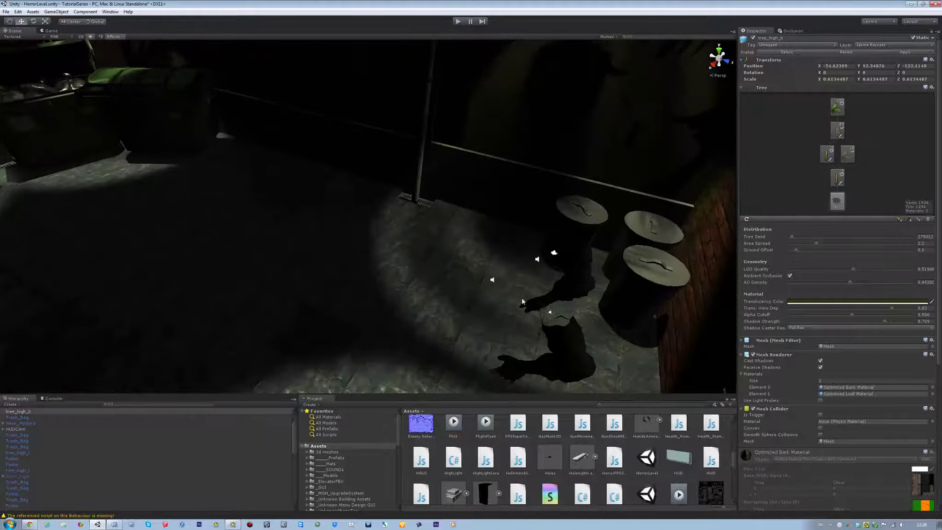
click(554, 254)
click(113, 524)
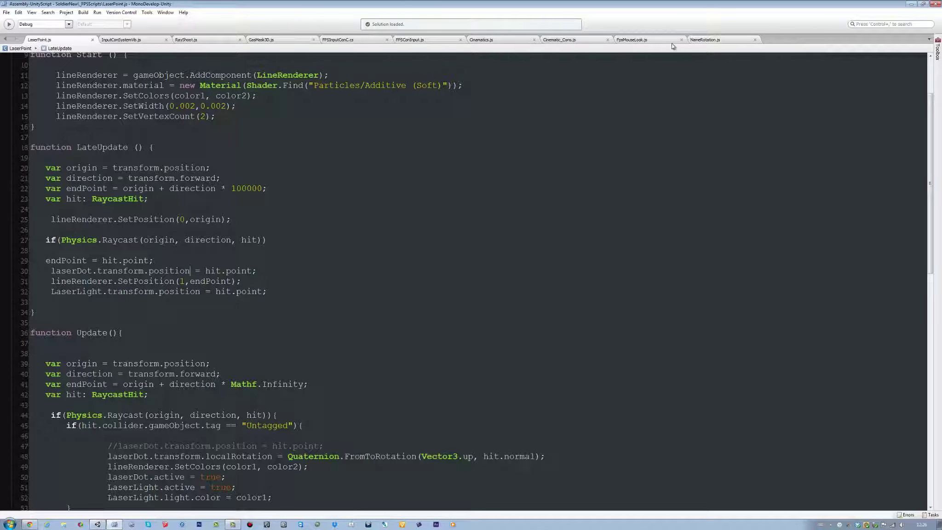
Step: View the FpsMouseLook.js script, then minimize MonoDevelop to show Unity
click(641, 41)
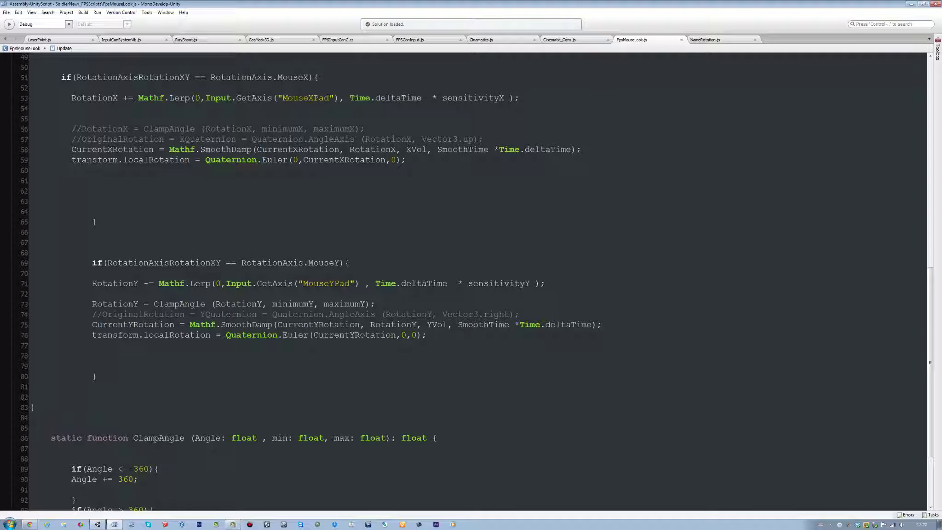
click(915, 4)
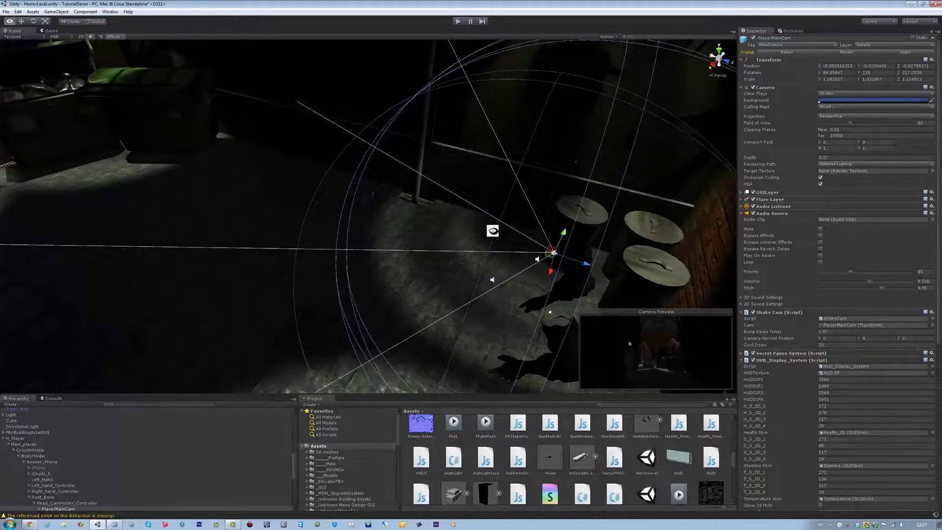
alt+drag(493, 230, 337, 278)
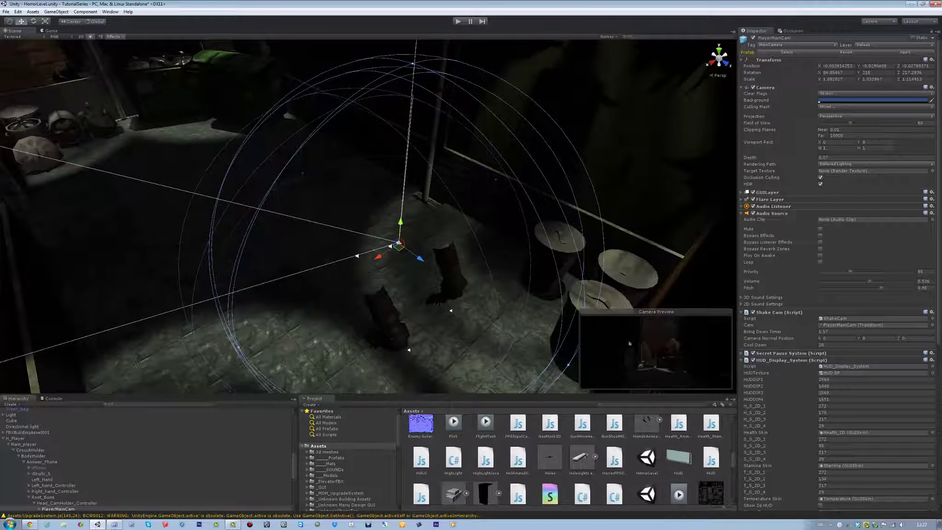
click(414, 138)
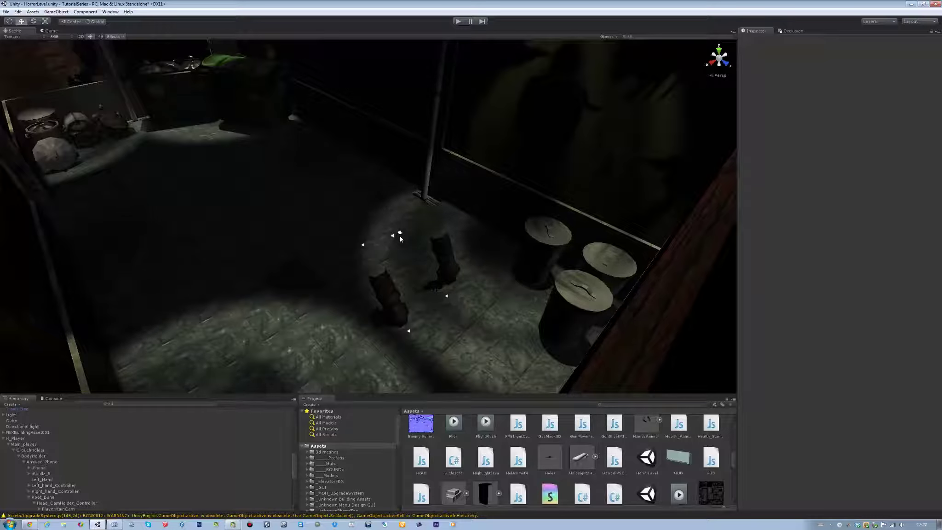
Step: Start the HorrorLevel scene in Play mode
click(457, 22)
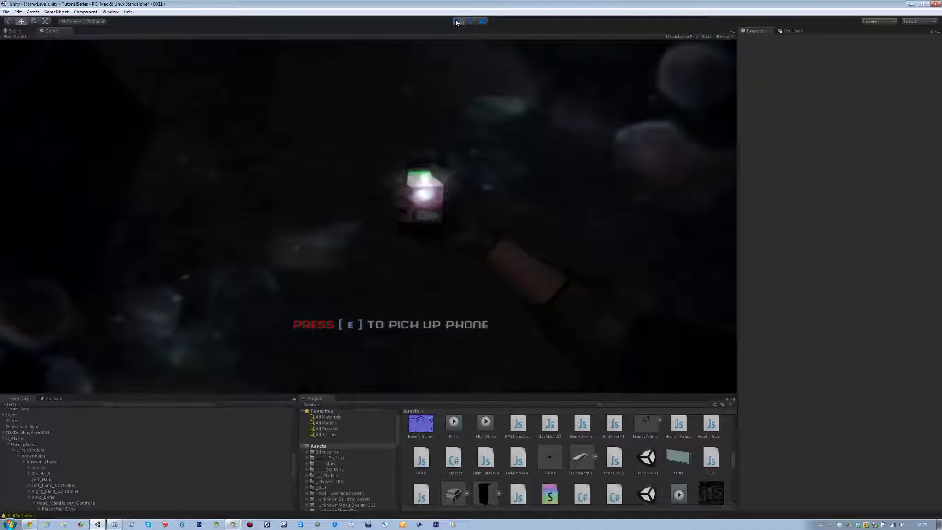
Step: Pick up the phone with E and explore the dark alley
key(e)
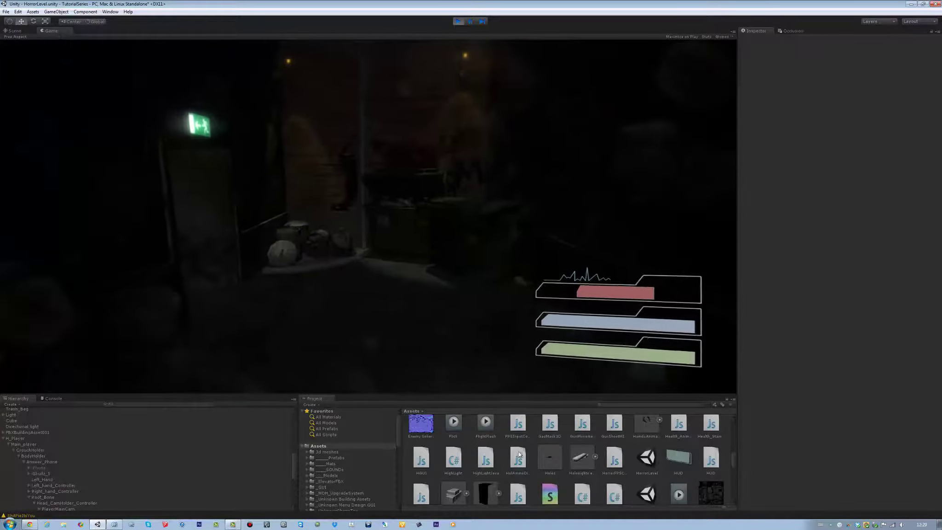
Step: Pause the game to its Secret Project menu and stop the screen recording
key(Escape)
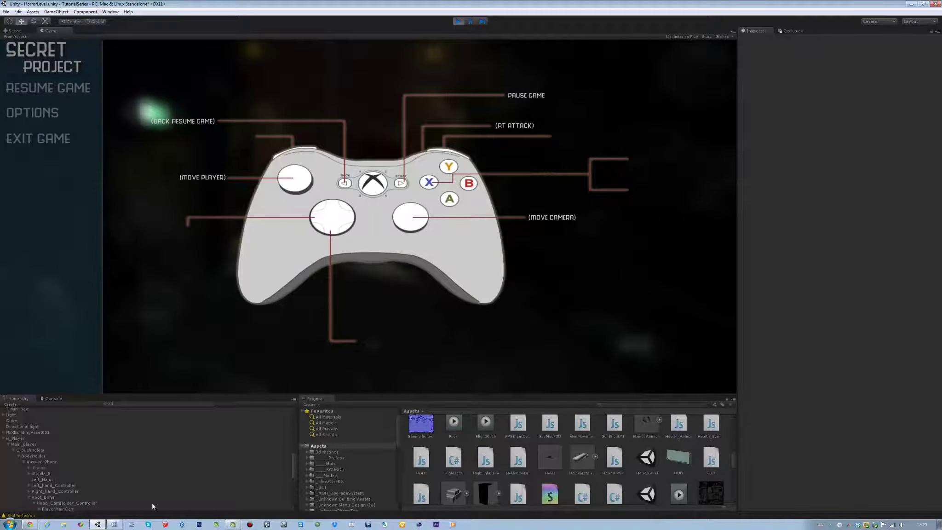
click(234, 525)
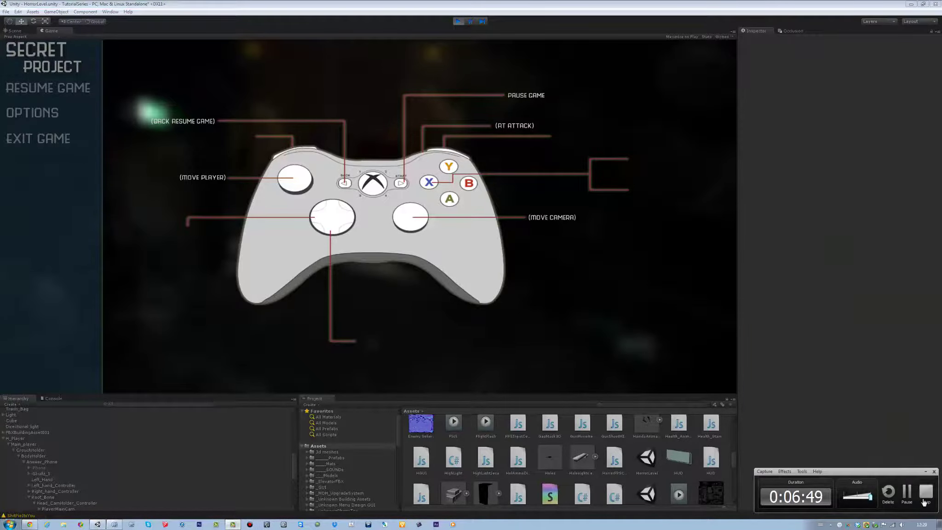
click(925, 502)
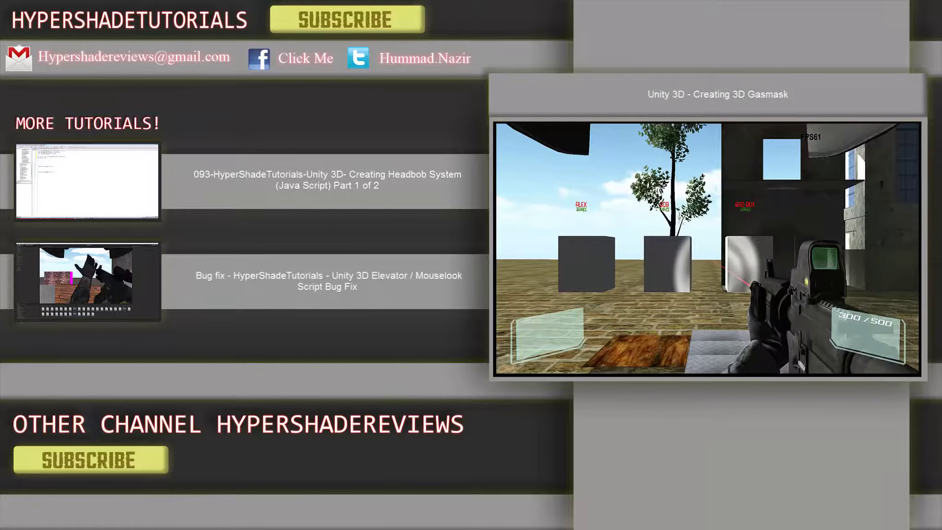